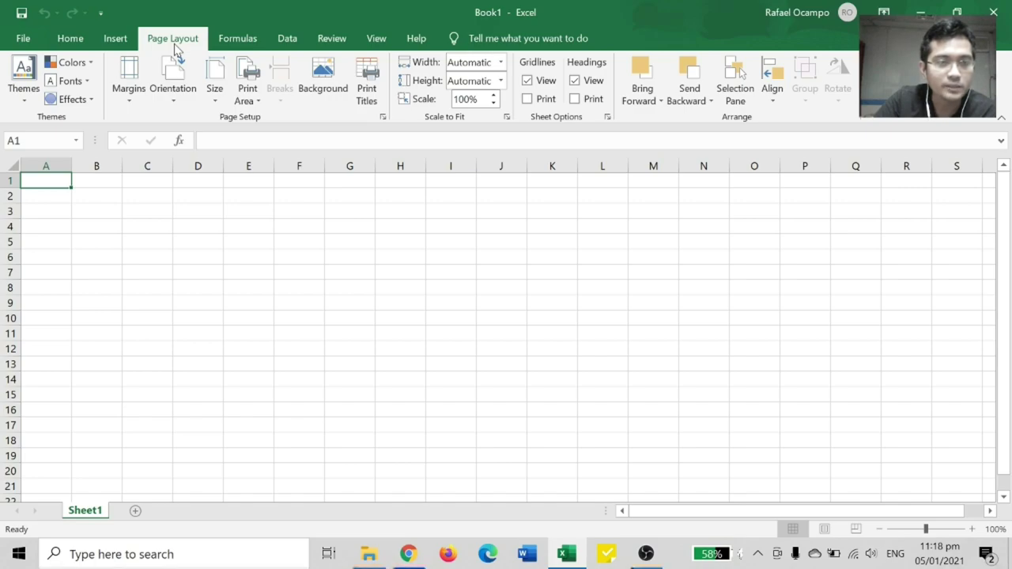
# Step: Open the Page Setup dialog through Size > More Paper Sizes on Page Layout
pyautogui.click(217, 101)
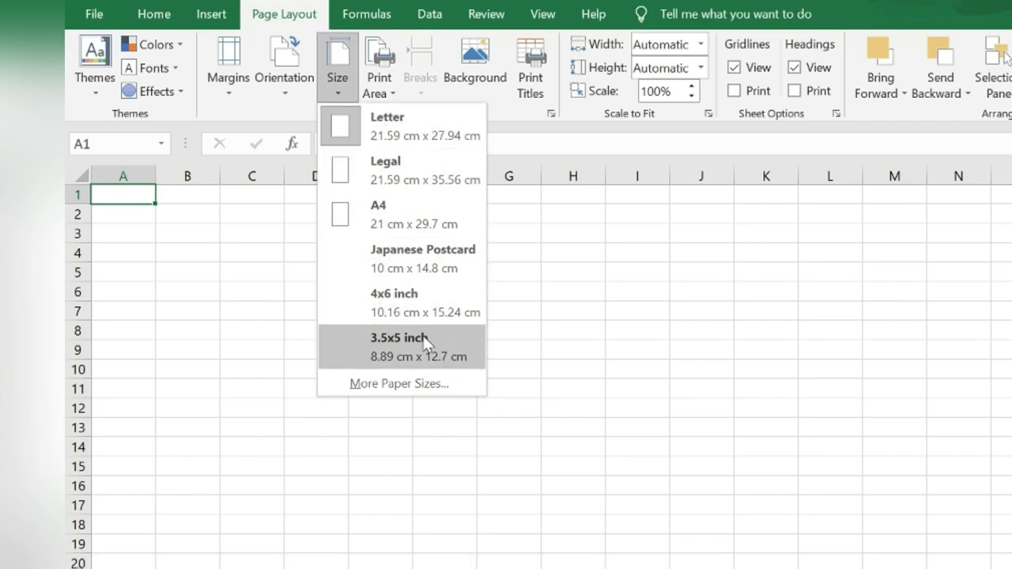
pyautogui.click(427, 385)
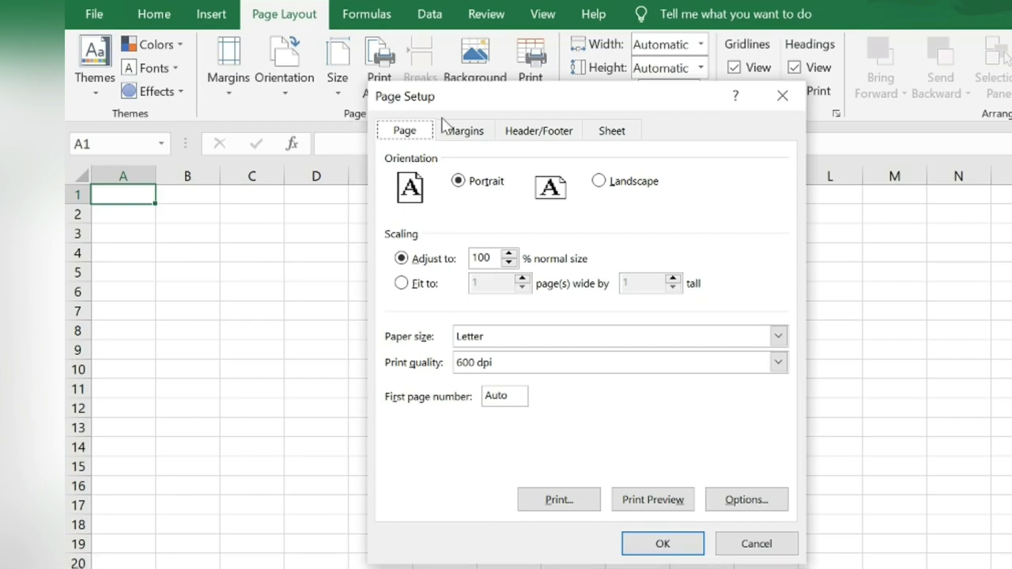
# Step: Review the Page Setup tabs and paper size list, then close the dialog, keeping Letter
pyautogui.click(466, 132)
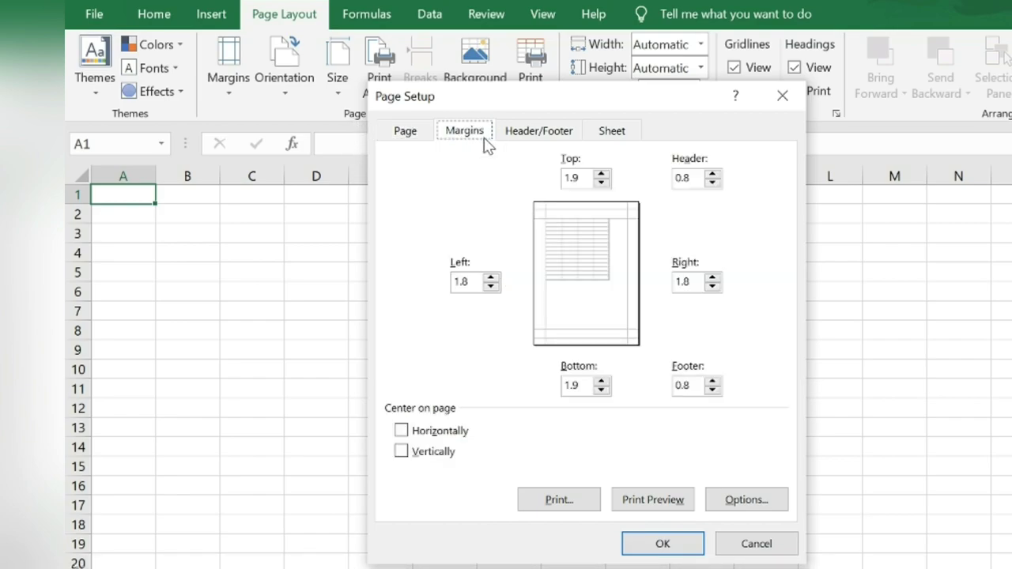
pyautogui.click(532, 136)
pyautogui.click(601, 130)
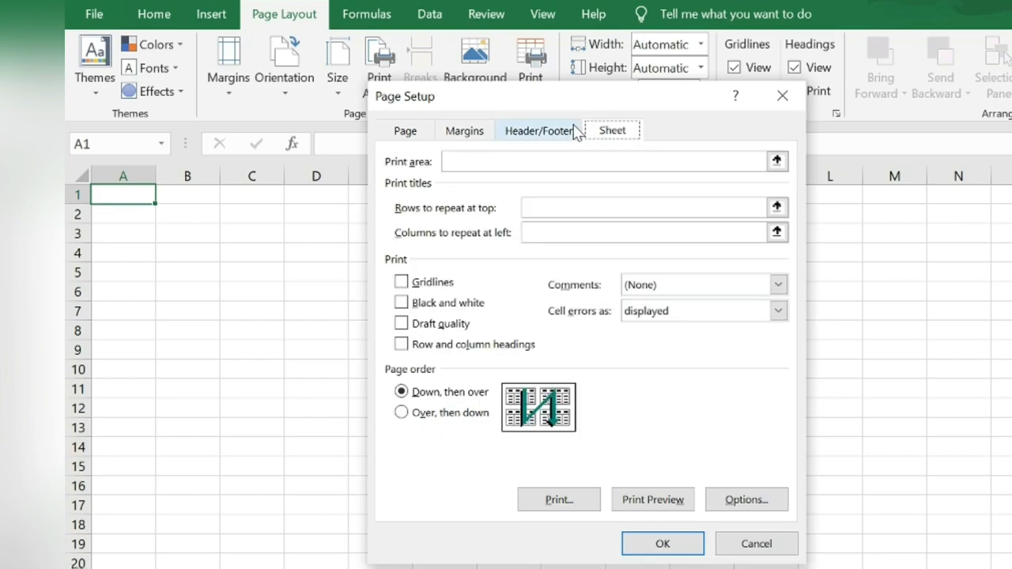
pyautogui.click(407, 131)
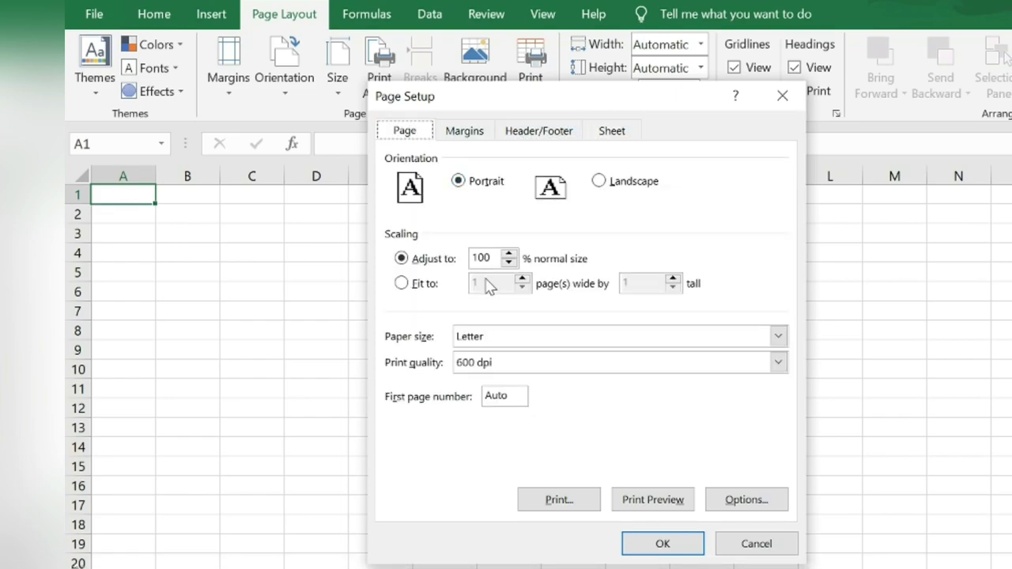
pyautogui.click(485, 340)
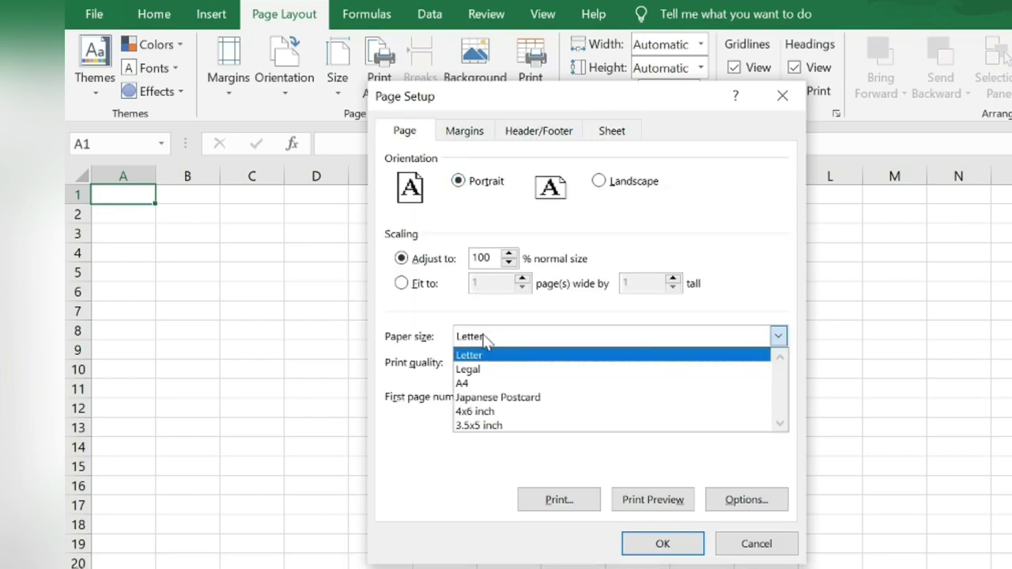
pyautogui.click(490, 449)
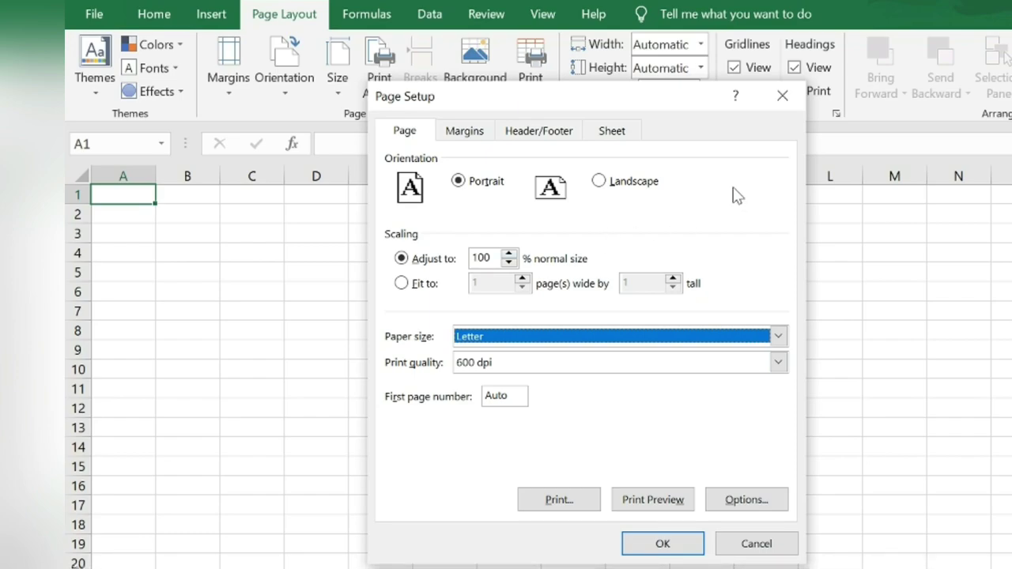
pyautogui.click(775, 99)
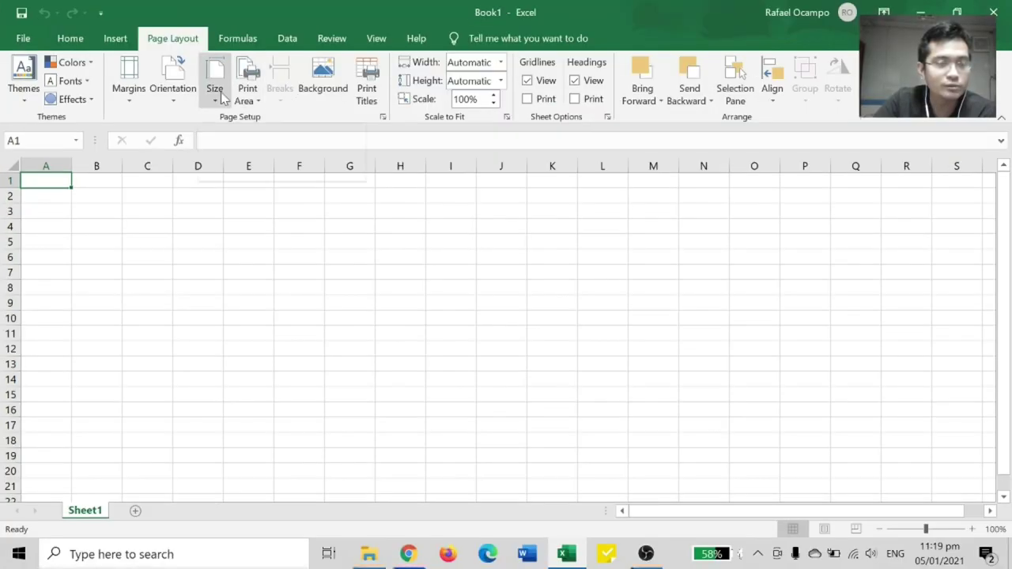
# Step: Select Microsoft XPS Document Writer as the printer under File > Print, then go back to the sheet
pyautogui.click(25, 43)
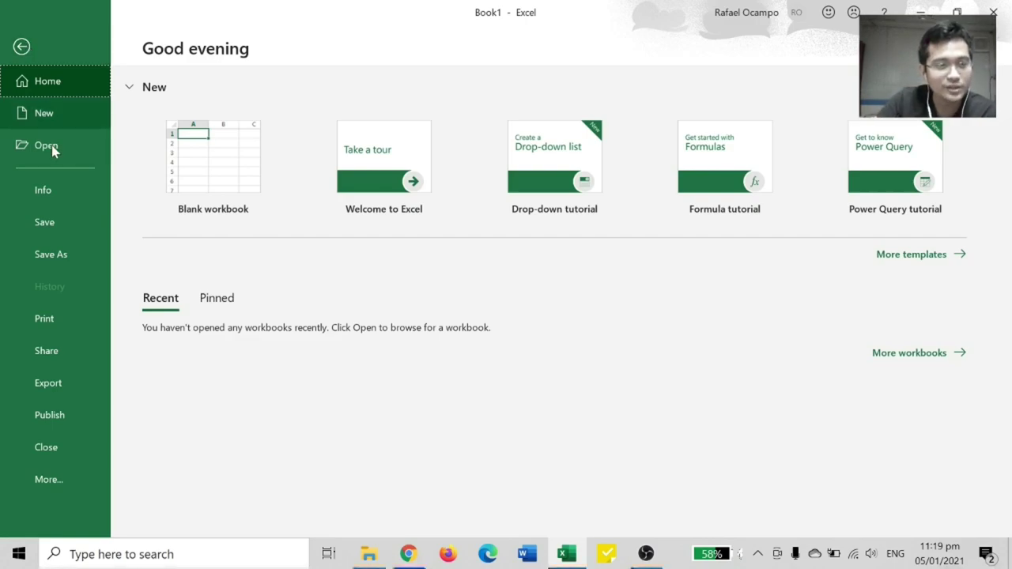
pyautogui.click(46, 324)
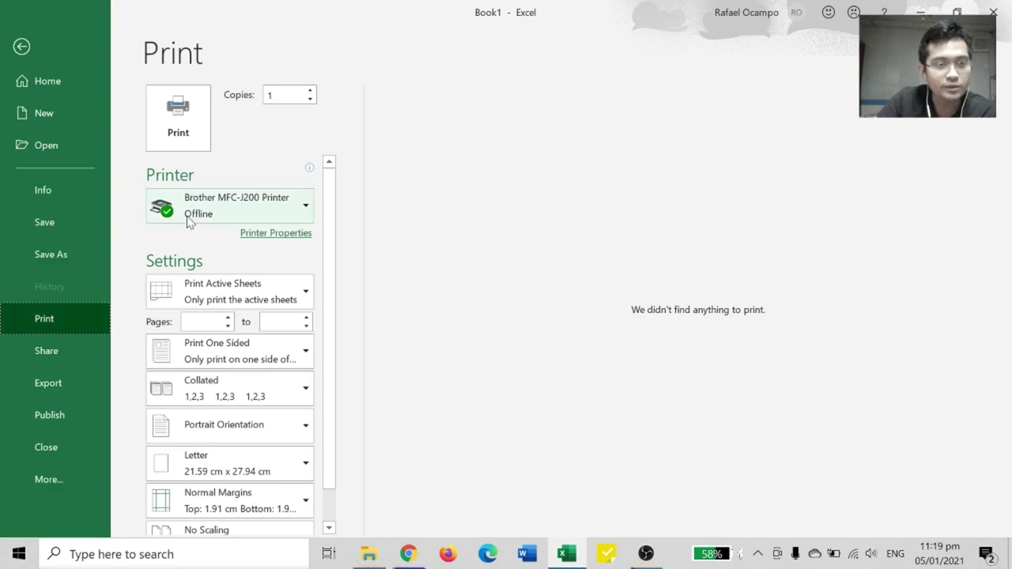
pyautogui.moveTo(291, 202)
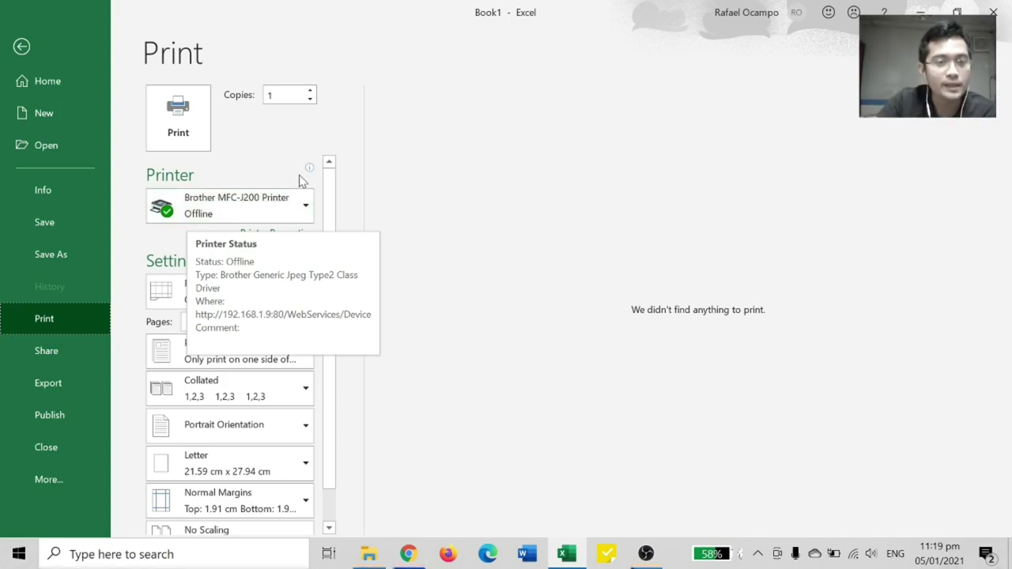
pyautogui.moveTo(229, 206)
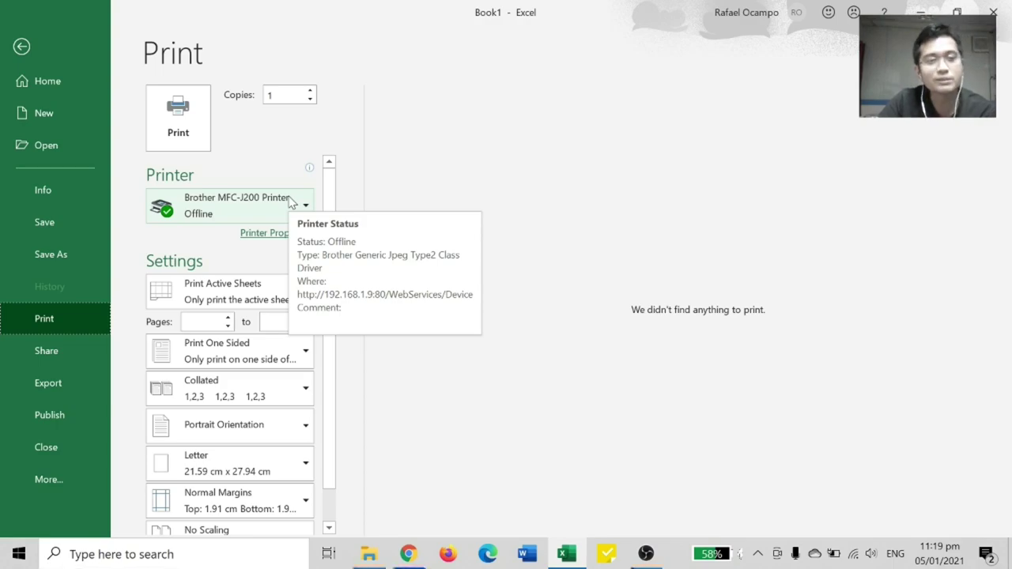
pyautogui.click(291, 203)
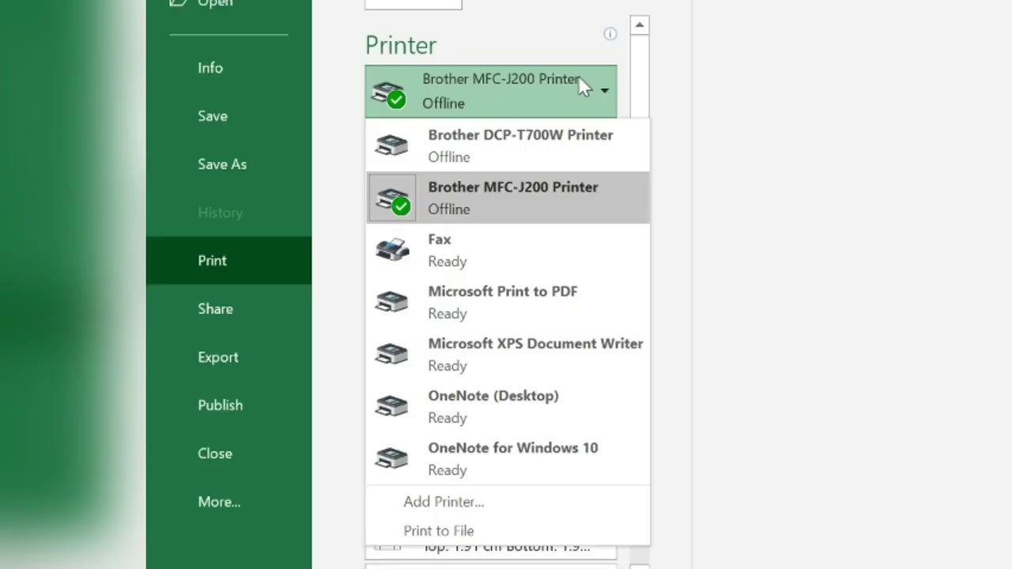
pyautogui.click(573, 352)
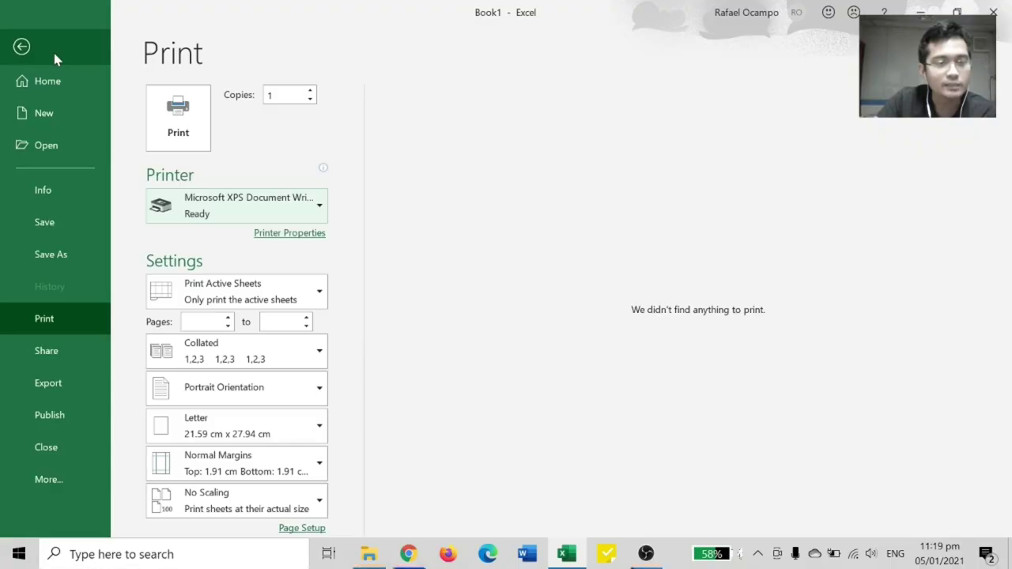
pyautogui.click(52, 49)
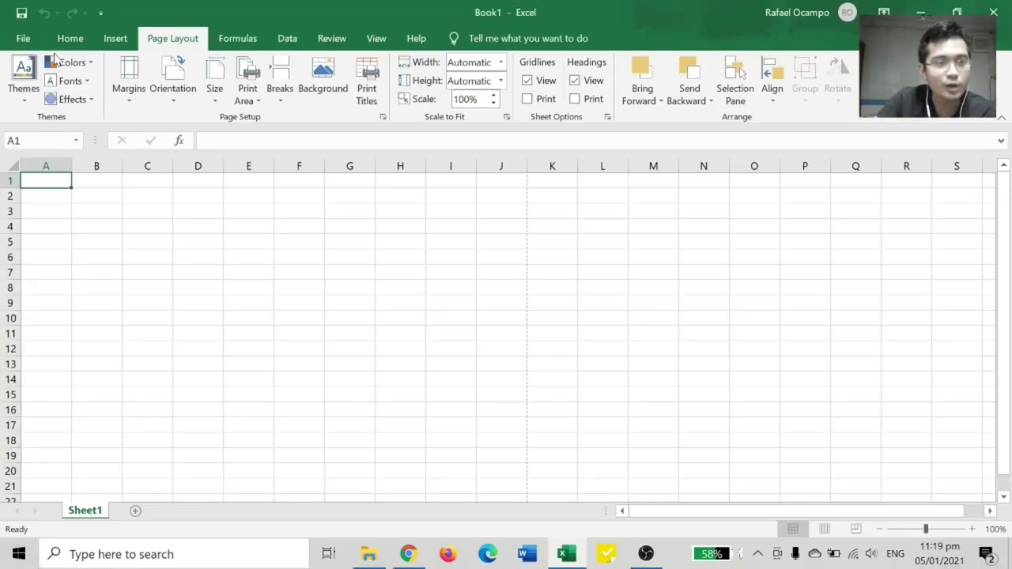
# Step: Choose Folio from the now longer Size list
pyautogui.click(215, 83)
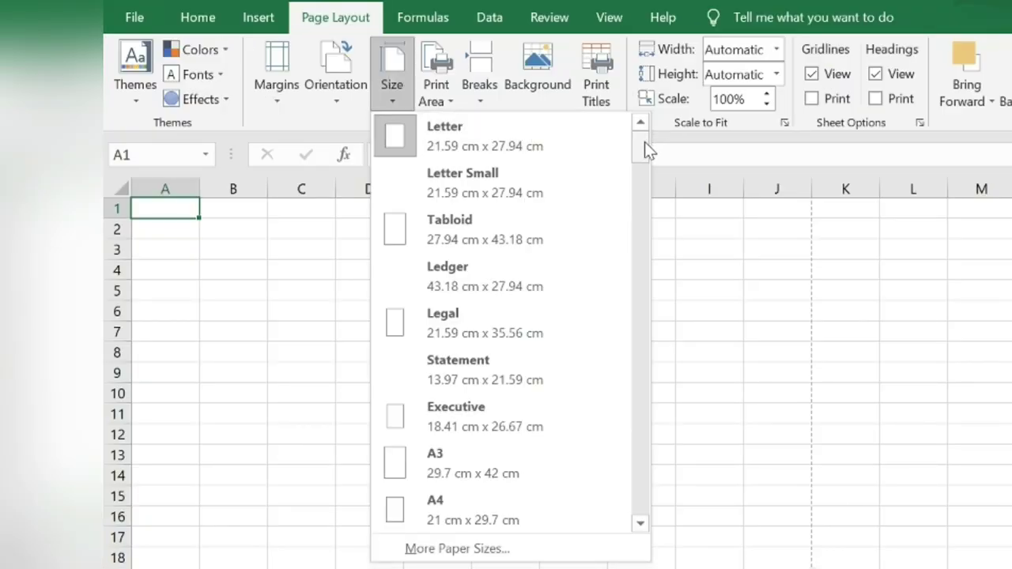
pyautogui.moveTo(645, 141)
pyautogui.mouseDown()
pyautogui.moveTo(644, 432)
pyautogui.moveTo(654, 309)
pyautogui.moveTo(641, 283)
pyautogui.moveTo(646, 190)
pyautogui.mouseUp()
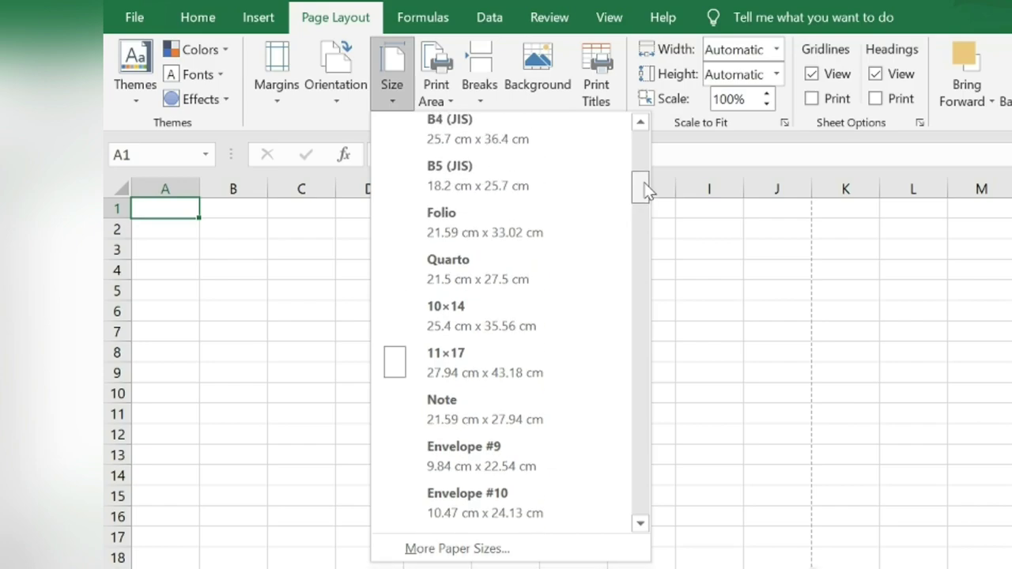
pyautogui.click(539, 220)
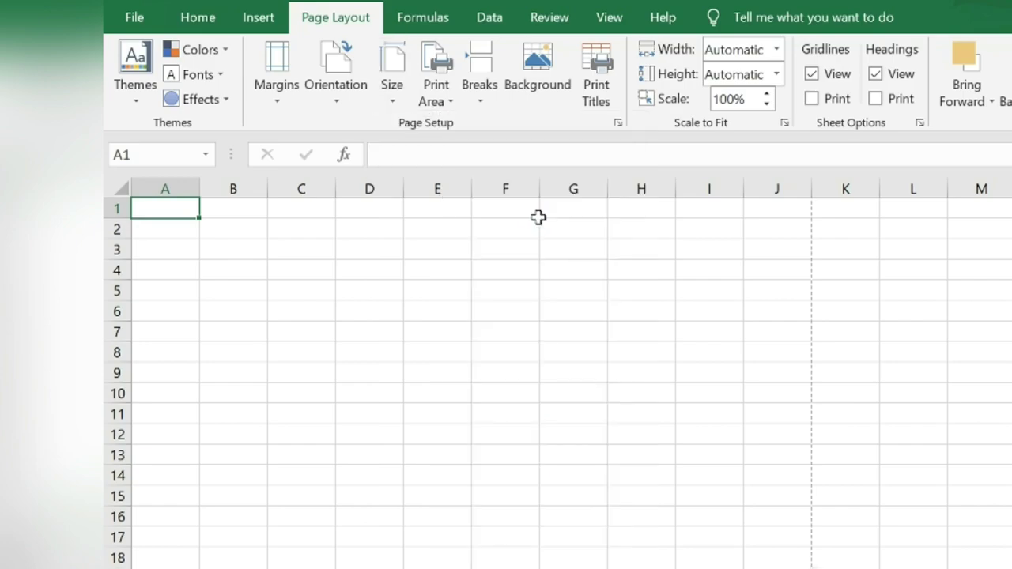
# Step: Reopen the Size list and reselect Folio (21.59 cm x 33.02 cm) to confirm it
pyautogui.click(405, 93)
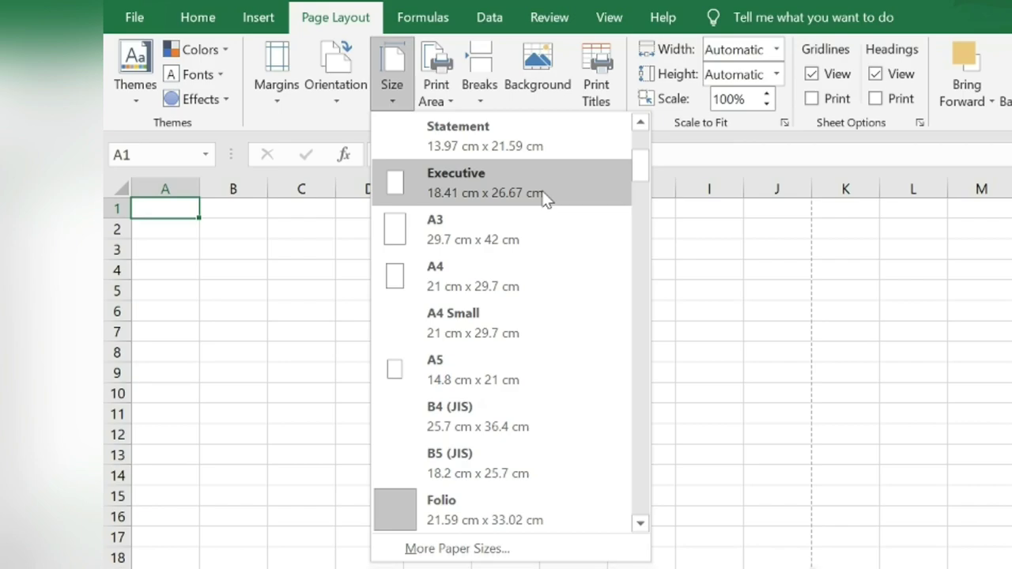
pyautogui.scroll(1, 544, 199)
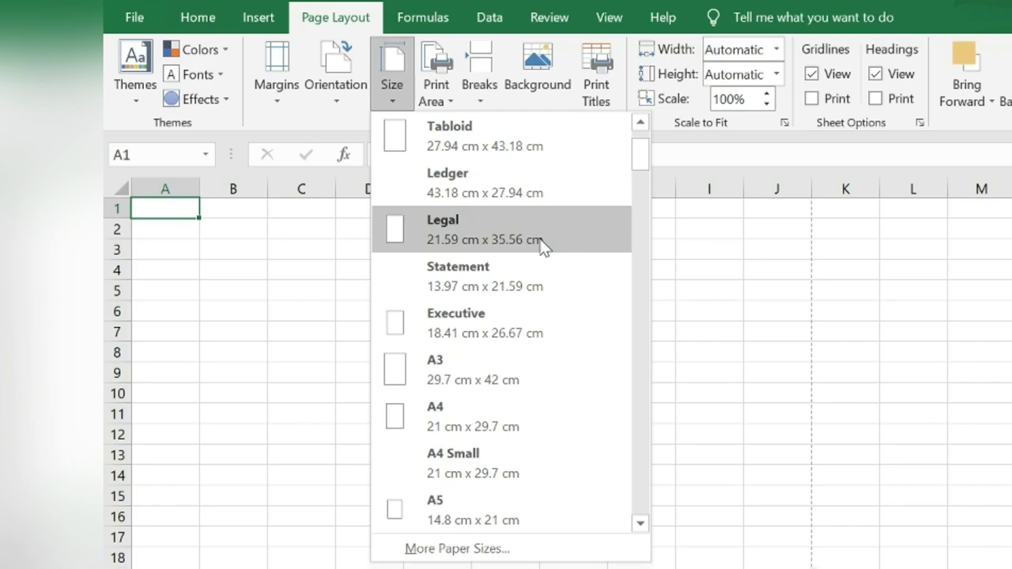
pyautogui.scroll(-1, 544, 246)
pyautogui.scroll(-2, 546, 242)
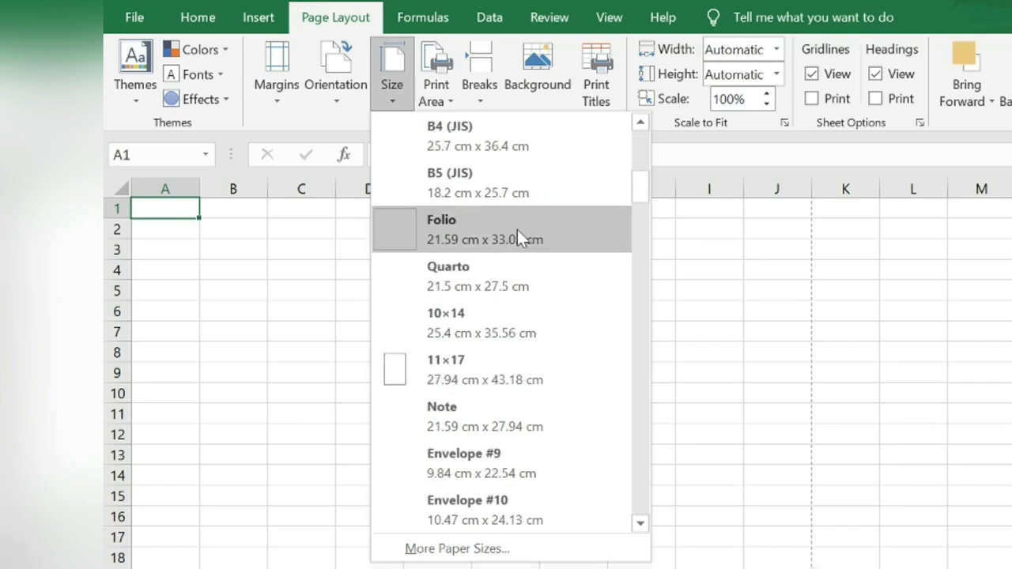
pyautogui.click(465, 235)
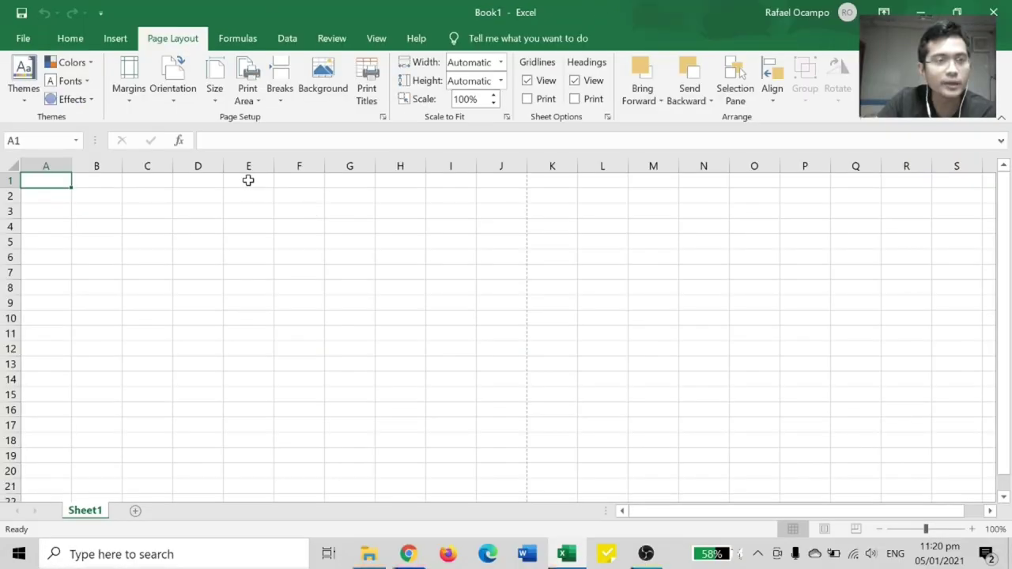
# Step: Set the printer to Brother MFC-J200, briefly trying XPS Document Writer, then escape to the worksheet
pyautogui.click(23, 38)
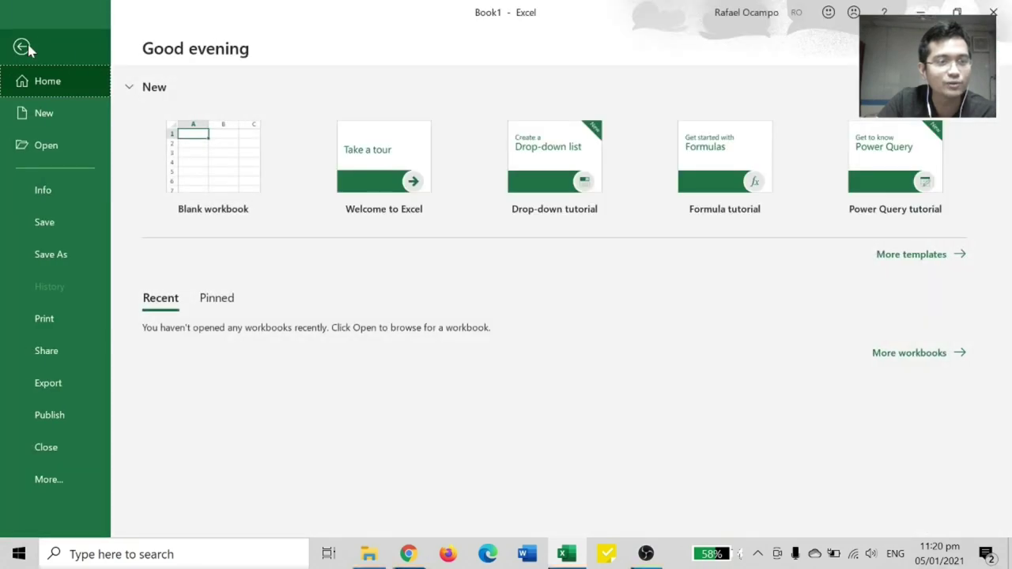
pyautogui.click(50, 316)
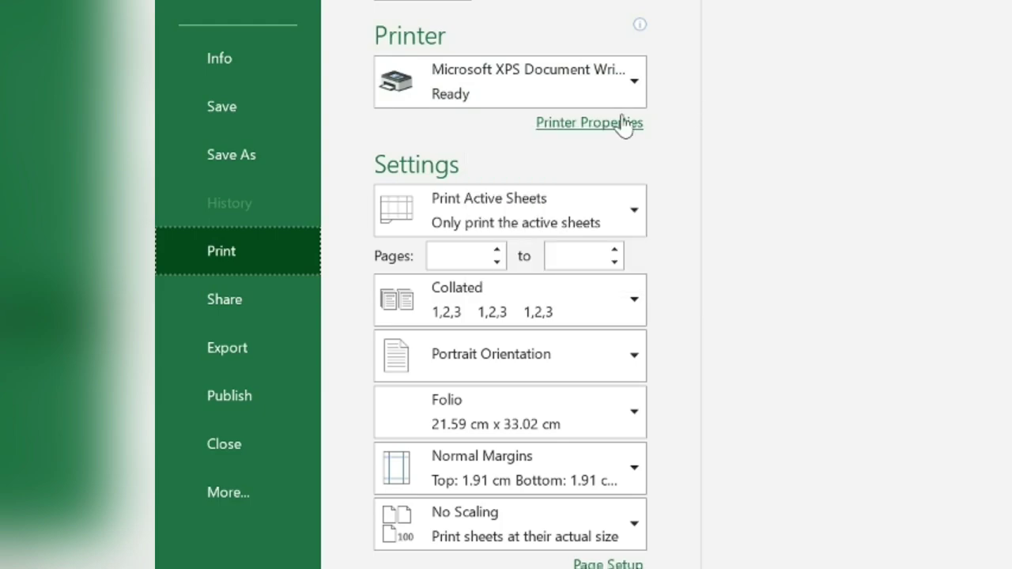
pyautogui.click(500, 101)
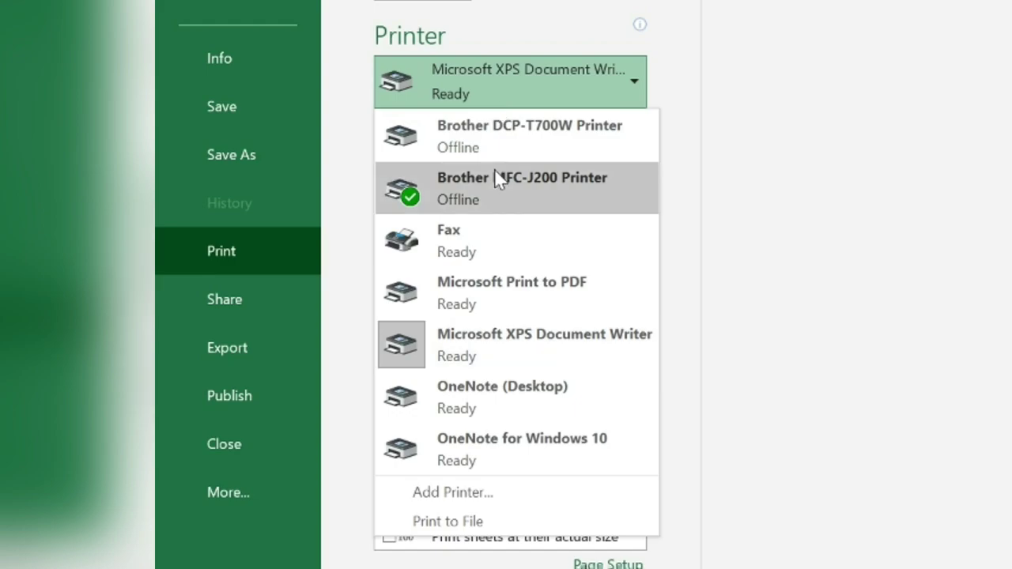
pyautogui.click(496, 179)
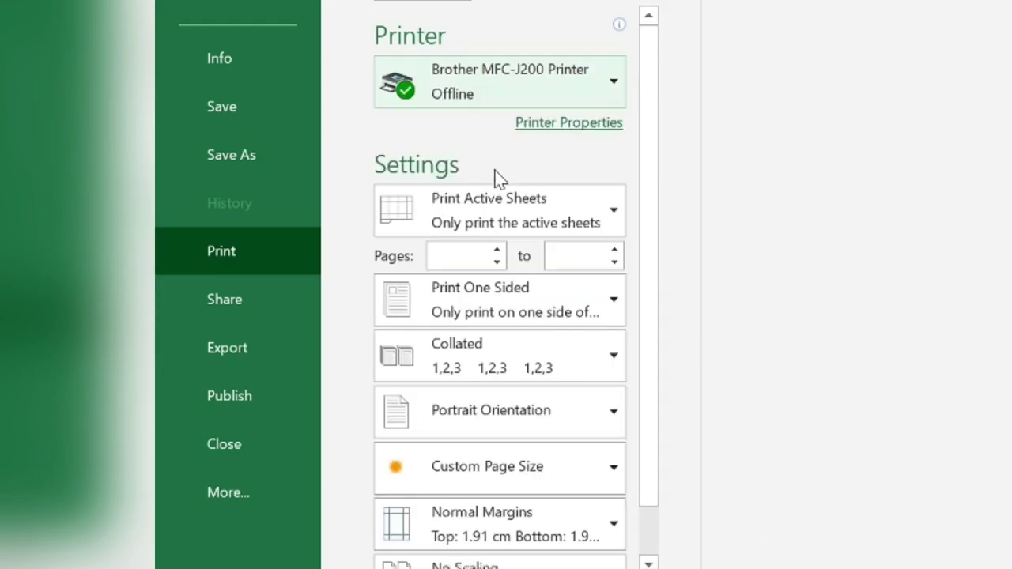
pyautogui.click(509, 97)
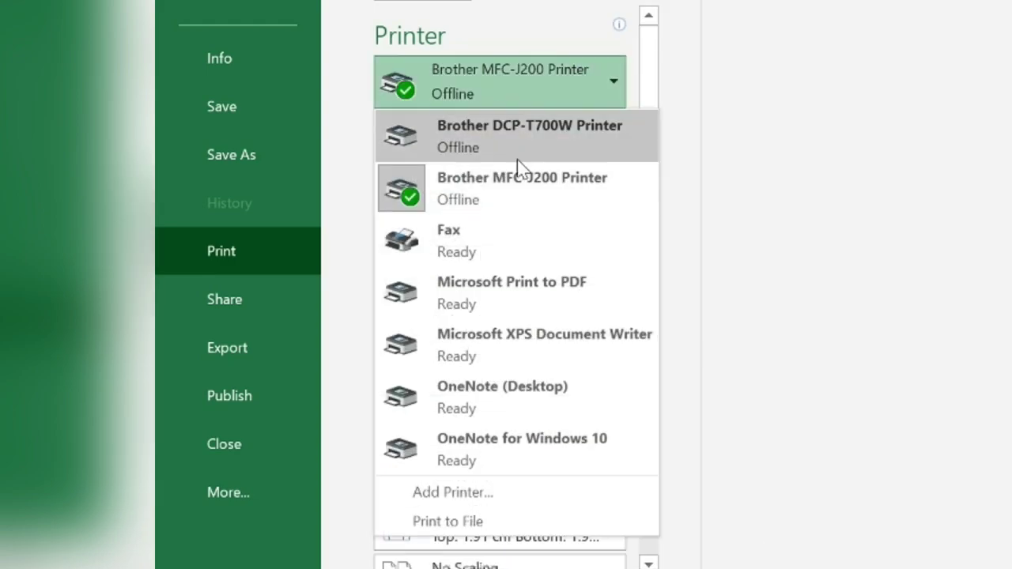
pyautogui.click(522, 342)
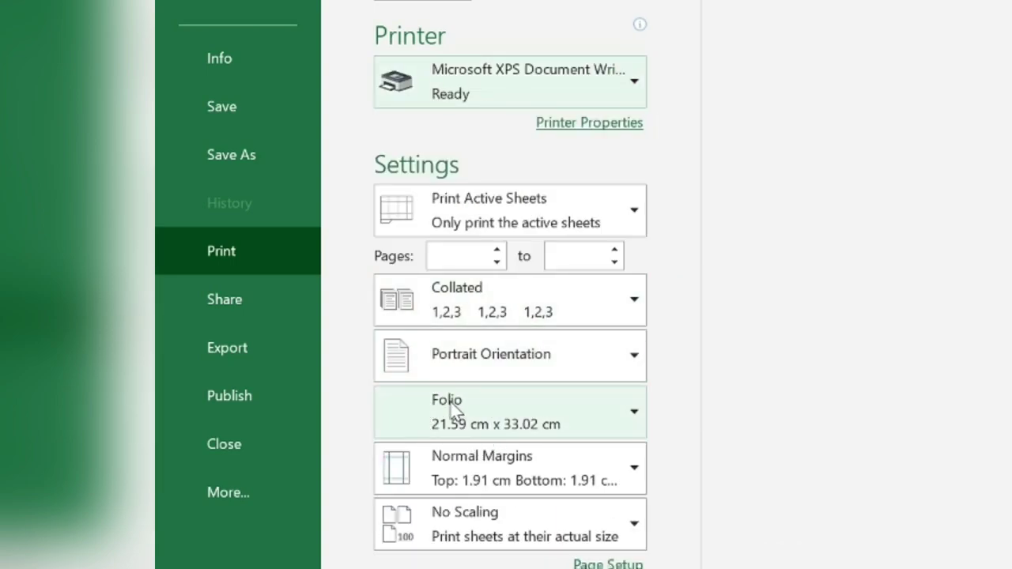
pyautogui.click(494, 71)
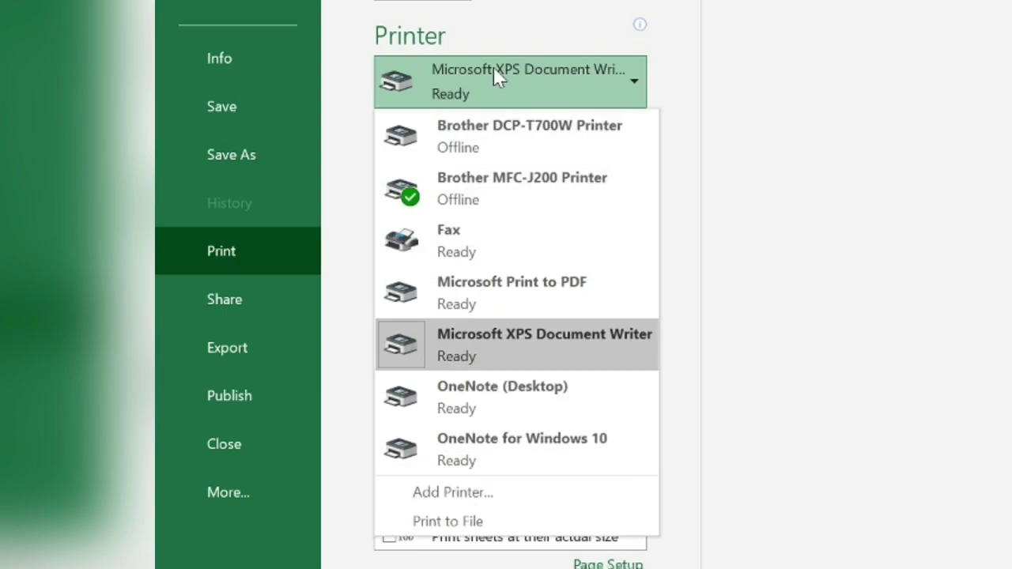
pyautogui.click(495, 190)
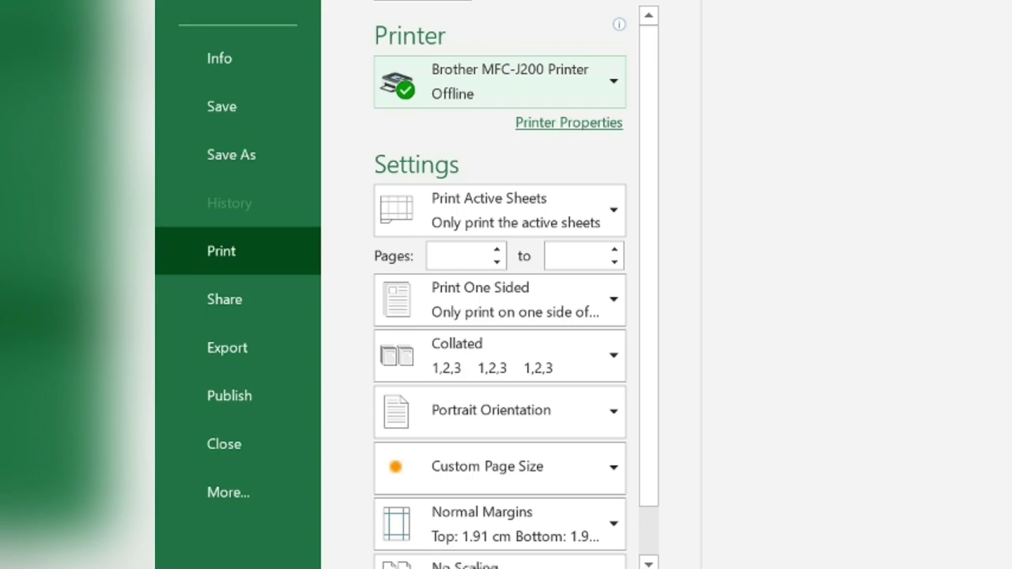
pyautogui.press('Escape')
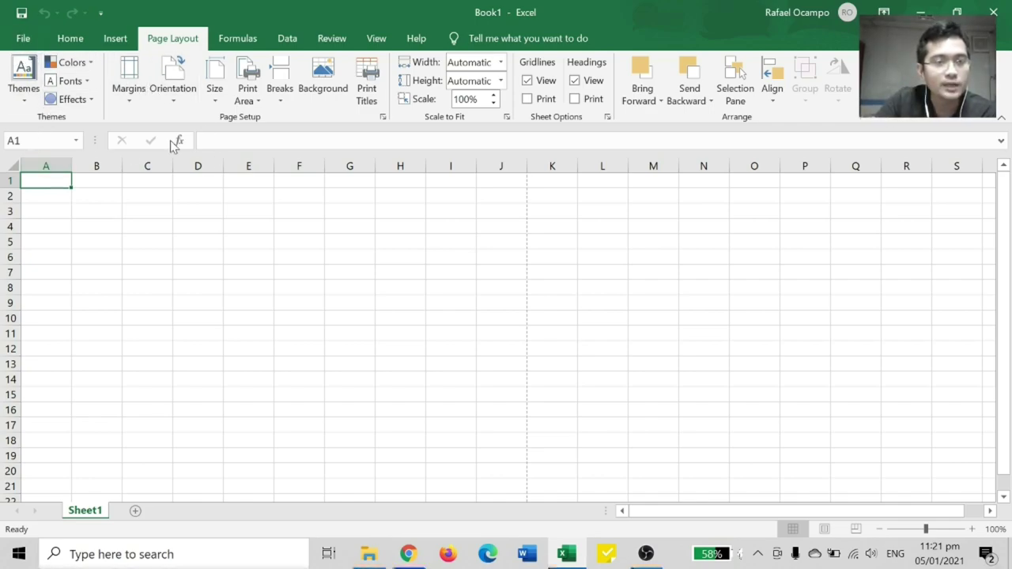
pyautogui.click(215, 93)
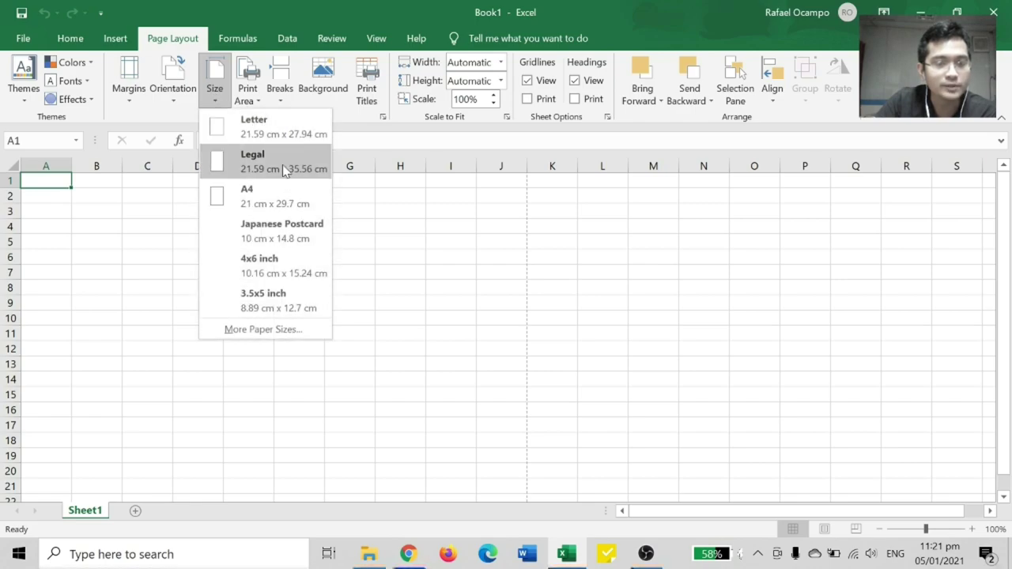
pyautogui.click(415, 189)
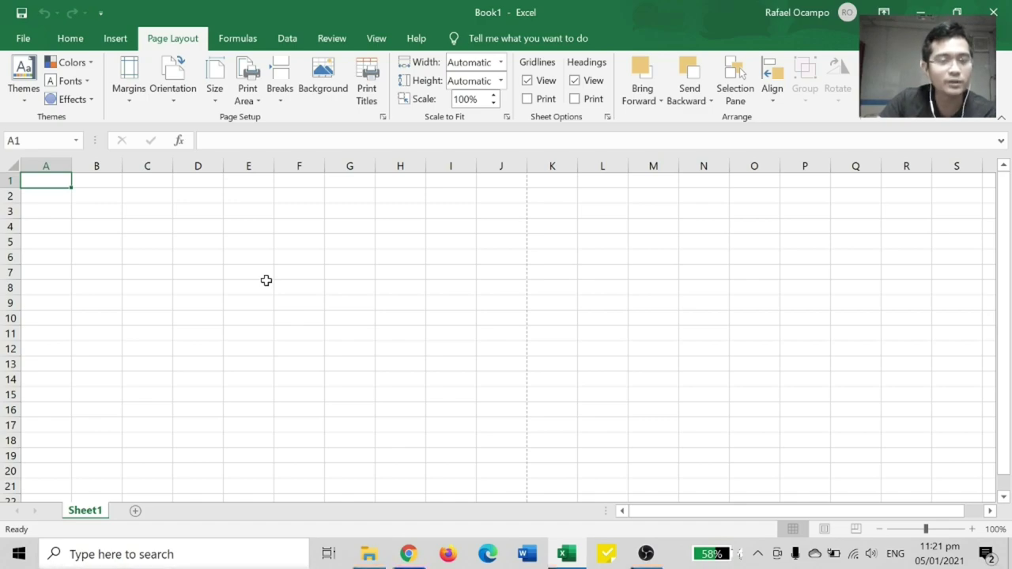
pyautogui.click(141, 105)
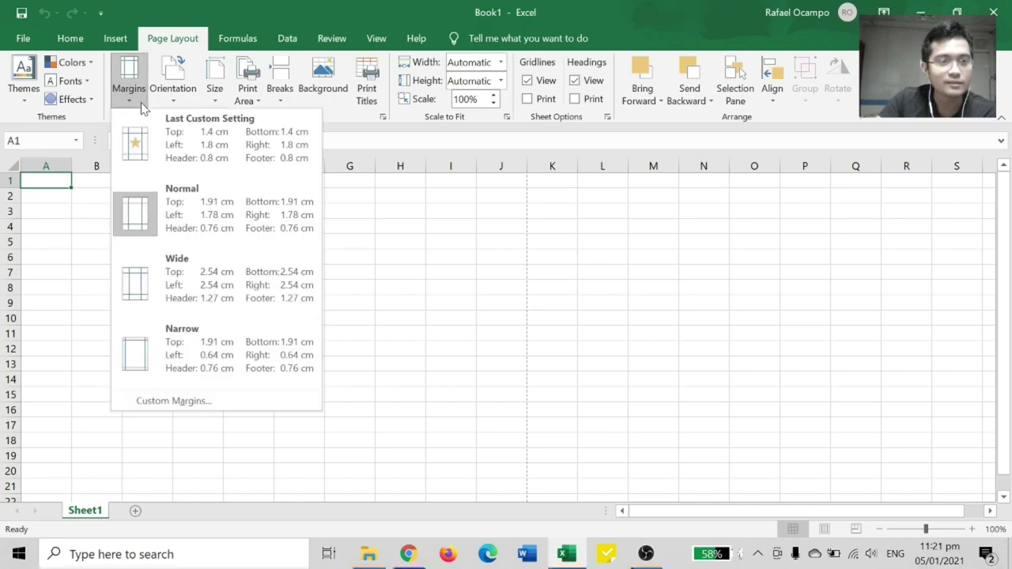
pyautogui.click(398, 189)
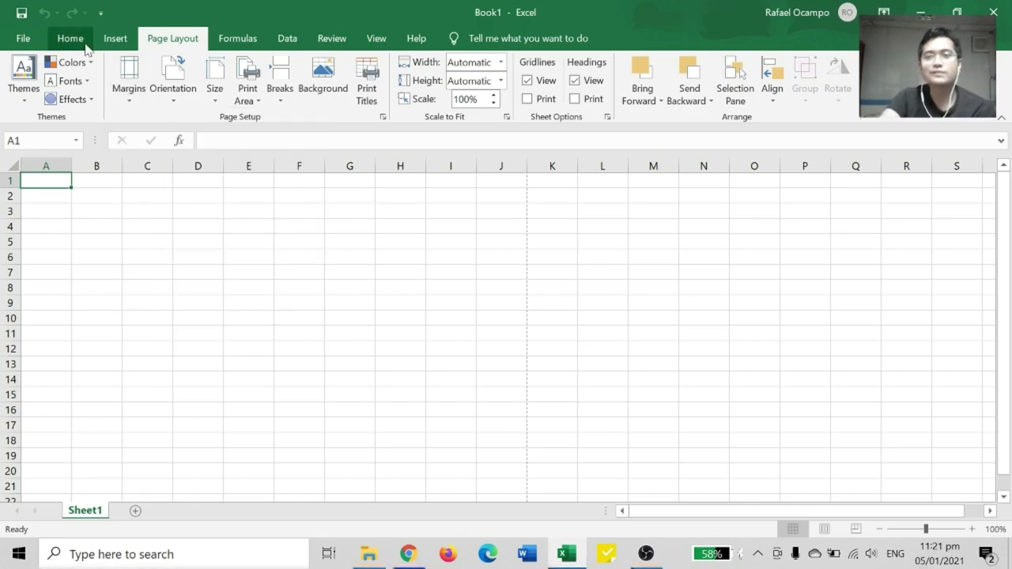